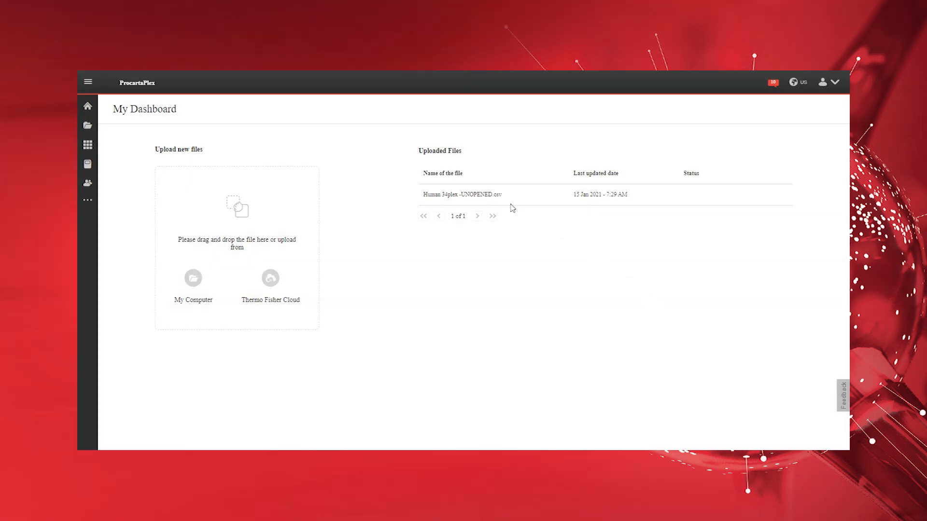
Open the uploaded file Human 34plex -UNOPENED.csv and clear the assignments of all wells on Plate-1.
left_click(483, 198)
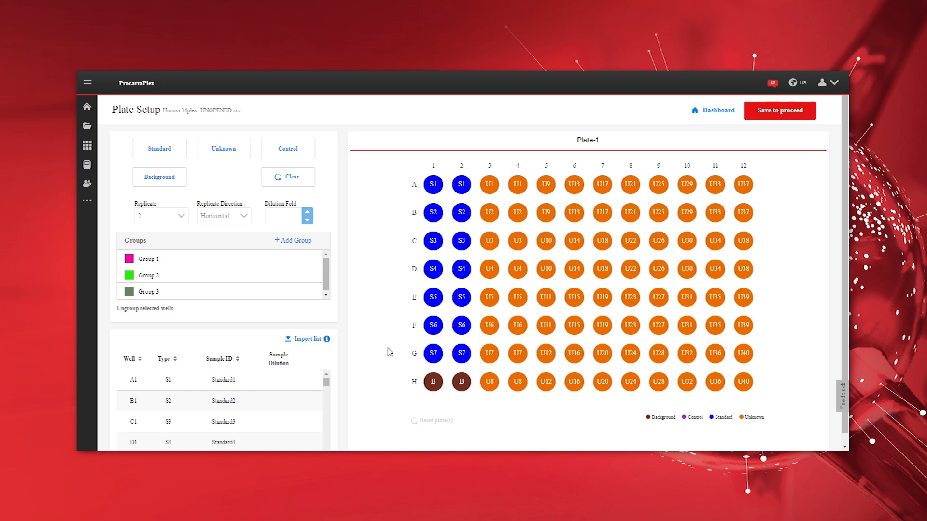
mouse_move(456, 383)
left_click(288, 177)
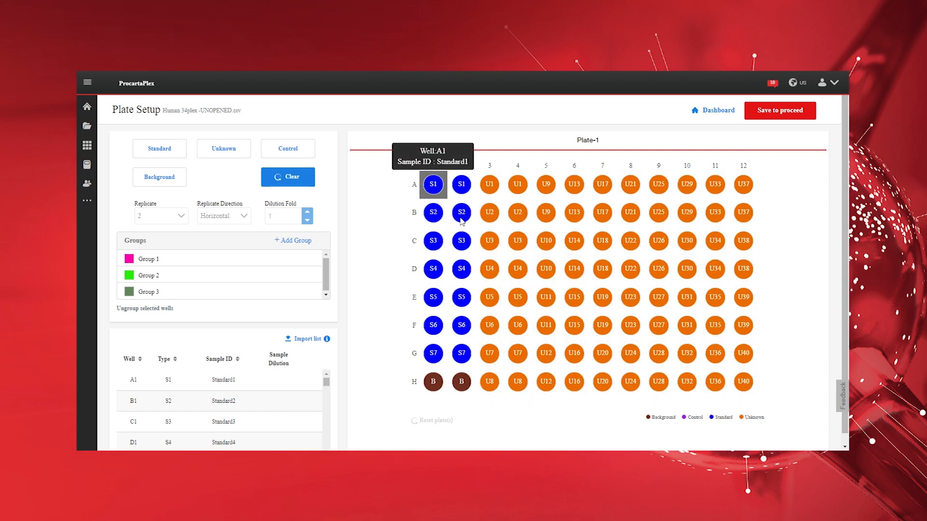
left_click_drag(431, 182, 741, 382)
Assign wells A1 through G2 as standards and wells H1 and H2 as background.
left_click(181, 155)
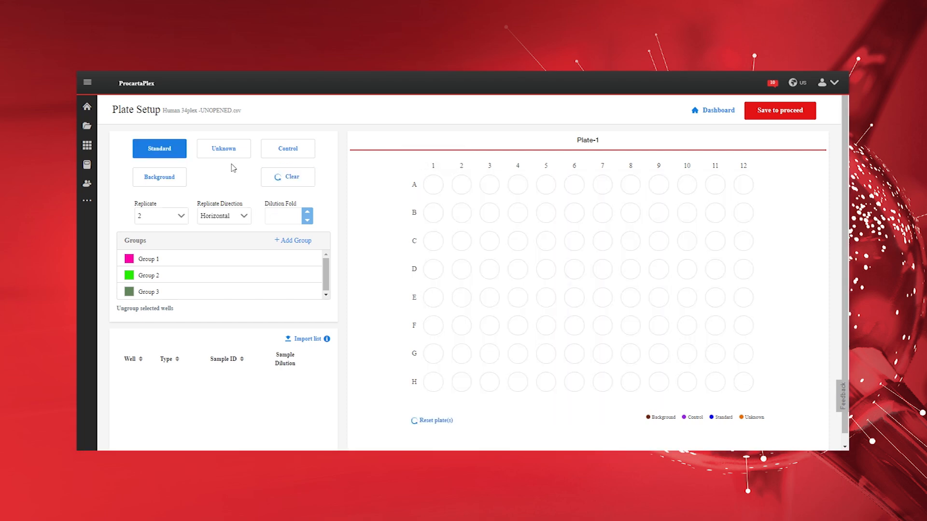
left_click_drag(432, 184, 459, 354)
left_click(175, 178)
left_click_drag(433, 383, 461, 384)
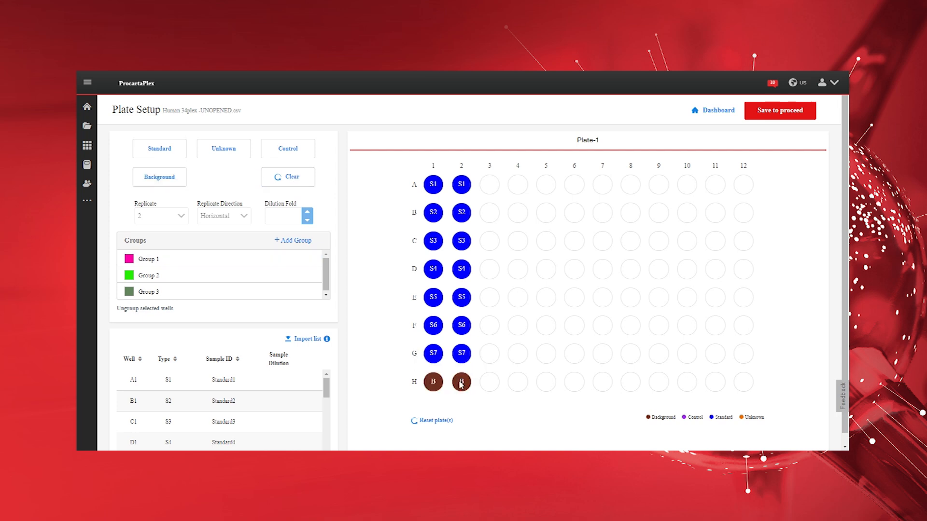
Assign the wells in columns 3 to 12 as unknowns, one pair of columns at a time.
left_click(225, 149)
left_click_drag(478, 174, 521, 386)
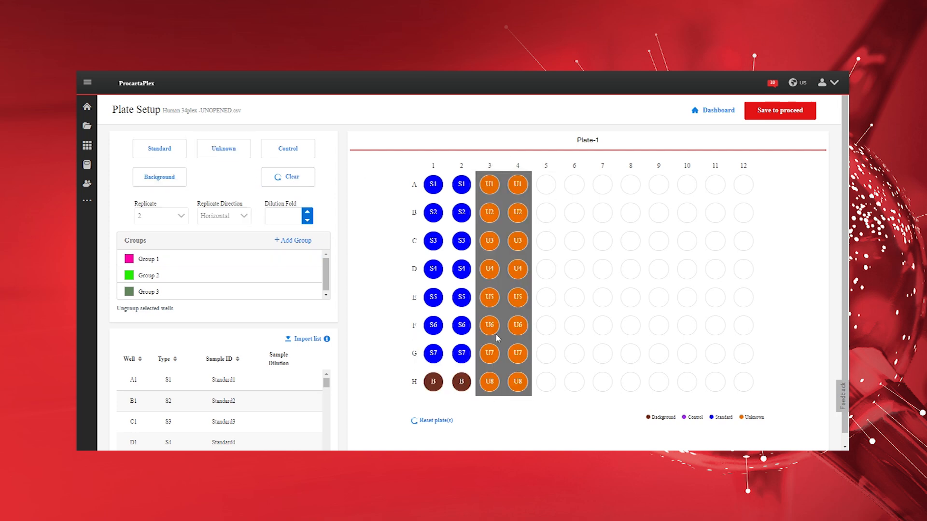
left_click(224, 148)
left_click_drag(553, 184, 573, 384)
left_click(224, 149)
left_click_drag(603, 186, 630, 383)
left_click(235, 151)
left_click_drag(662, 183, 685, 384)
left_click_drag(715, 184, 744, 382)
Assign the unknown wells in columns 3 and 4 to Group 1 and rename the group Treated.
left_click_drag(485, 186, 515, 383)
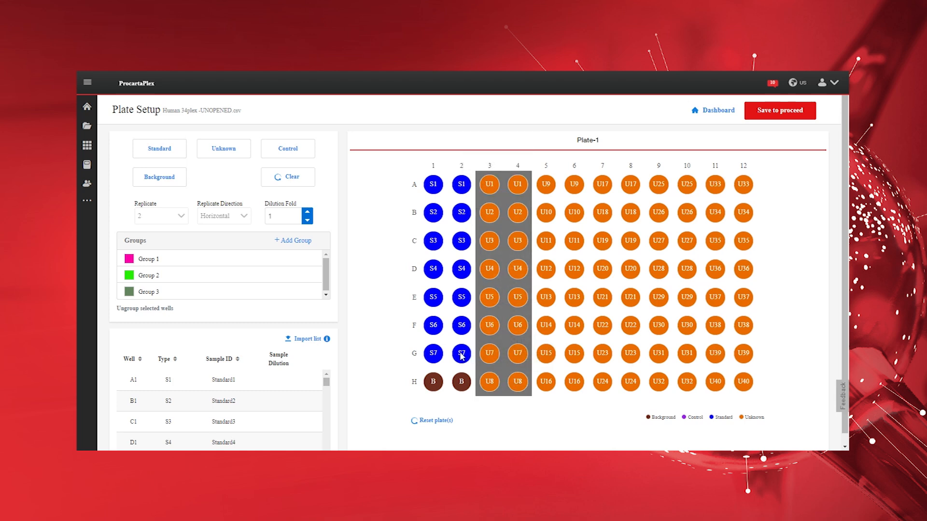
left_click(149, 264)
left_click(165, 258)
left_click_drag(167, 259, 141, 262)
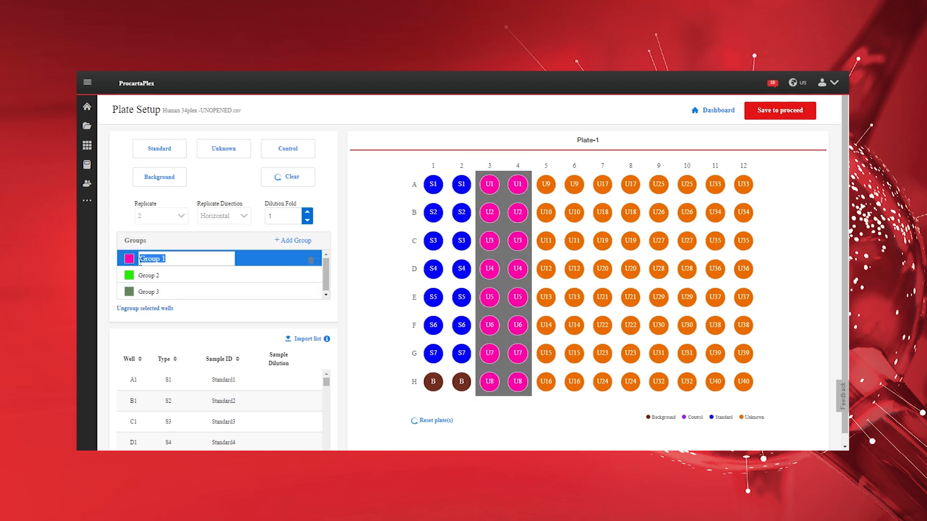
type("Treated")
key("Return")
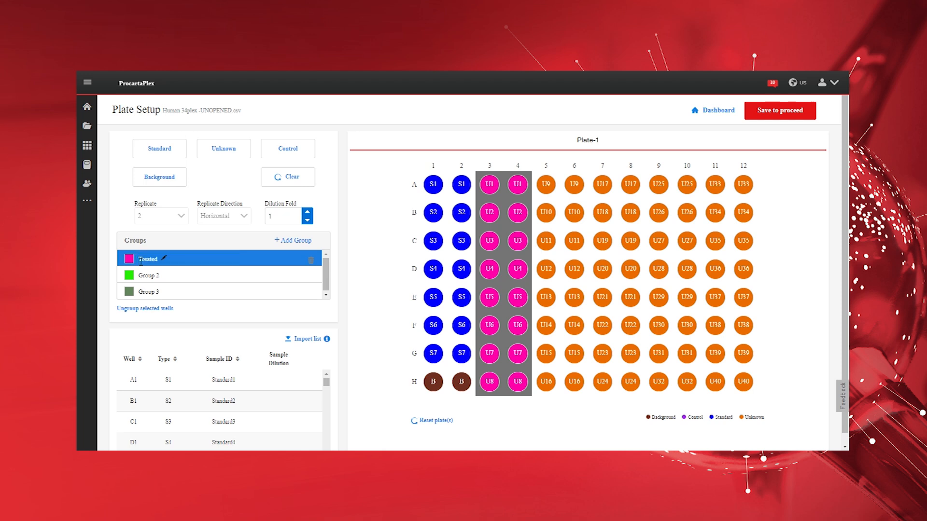
Assign the unknown wells in columns 5 to 12 to Group 2 and rename the group Untreated.
left_click_drag(542, 193, 604, 271)
left_click_drag(658, 355, 743, 382)
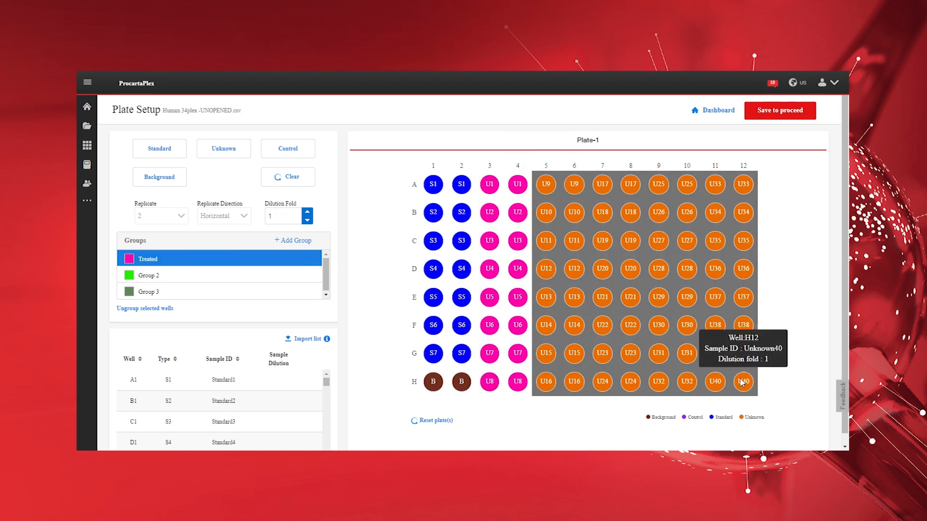
left_click(165, 276)
left_click(165, 275)
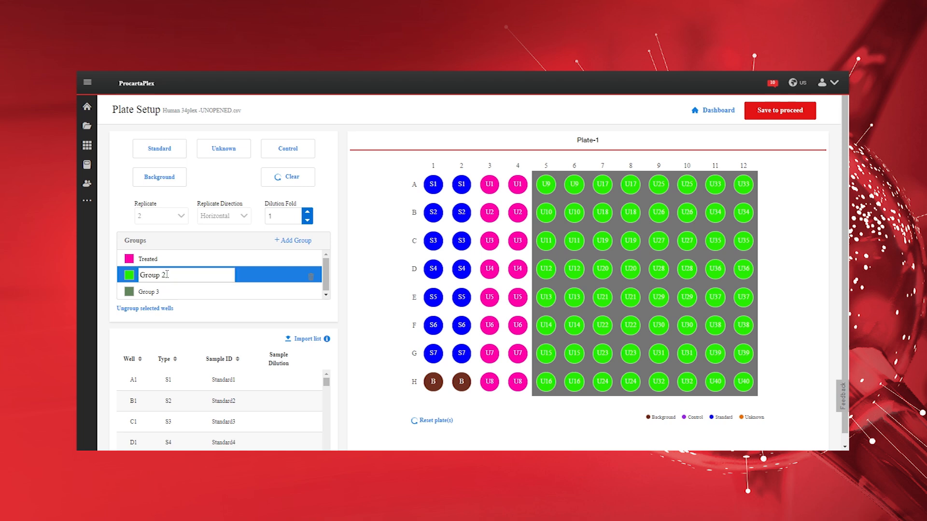
type("Untreated")
key("Return")
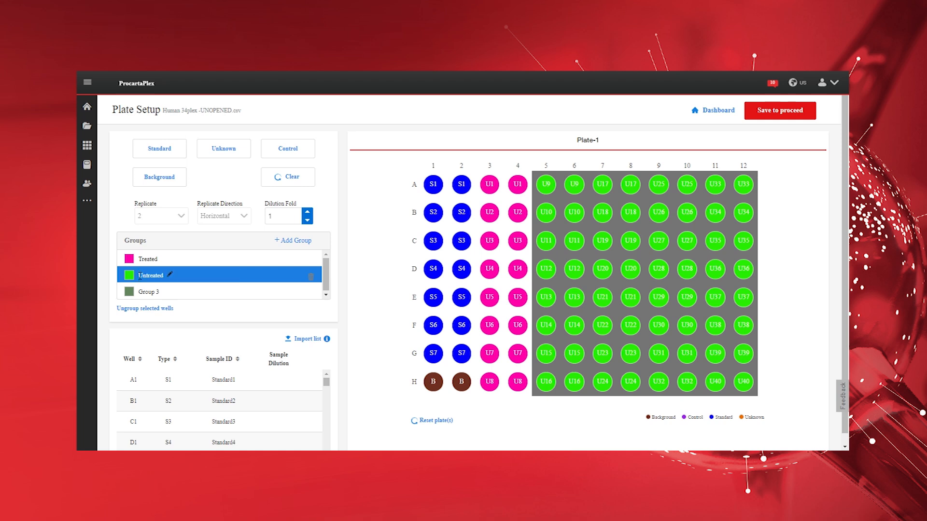
Set the sample ID of well A3 to Sample A in the well table.
scroll(323, 396, "down", 5)
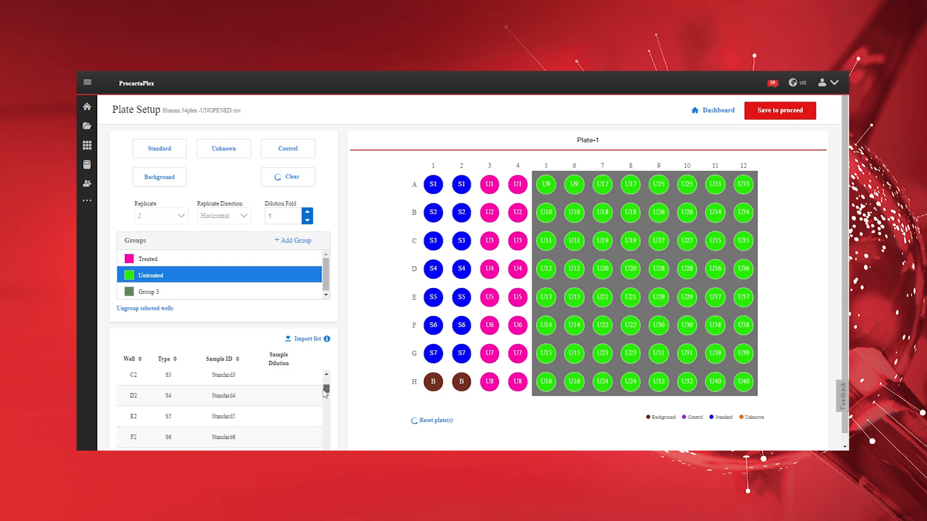
left_click(234, 415)
left_click_drag(234, 414, 190, 414)
type("Sample A")
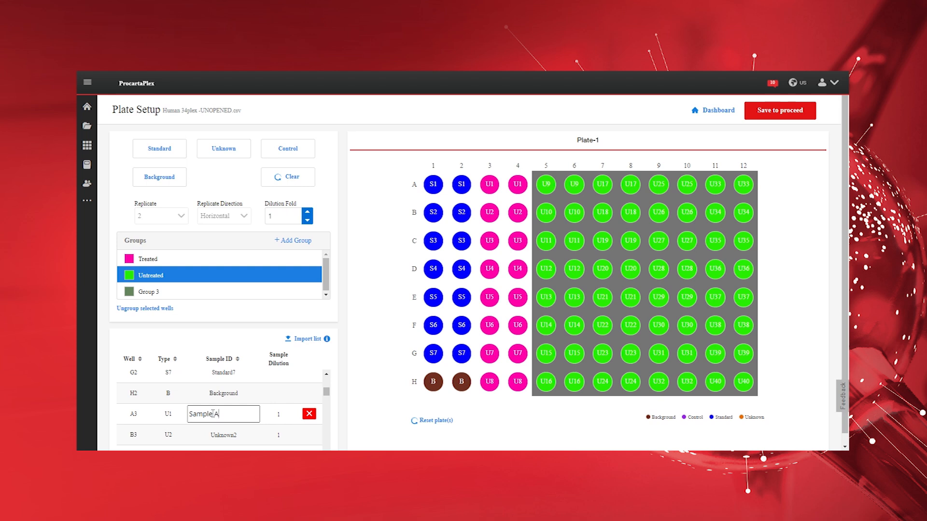
left_click(290, 416)
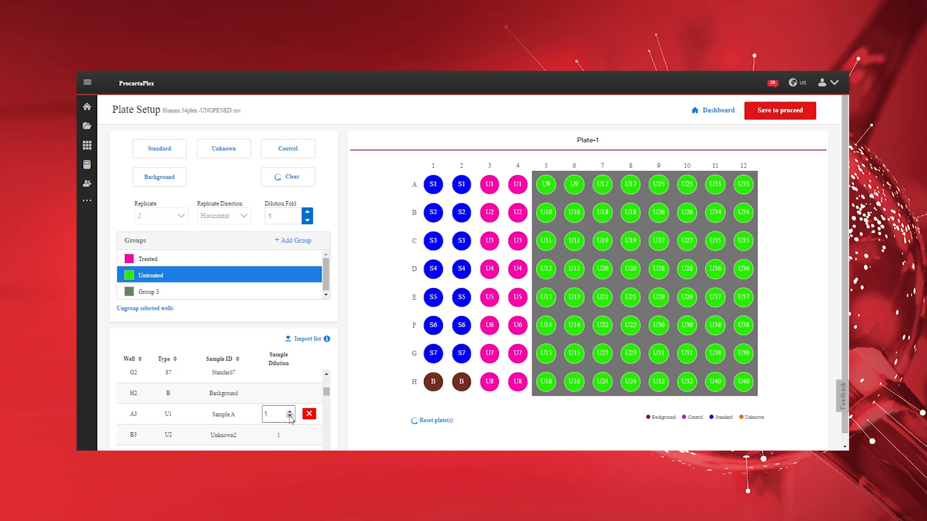
left_click(225, 415)
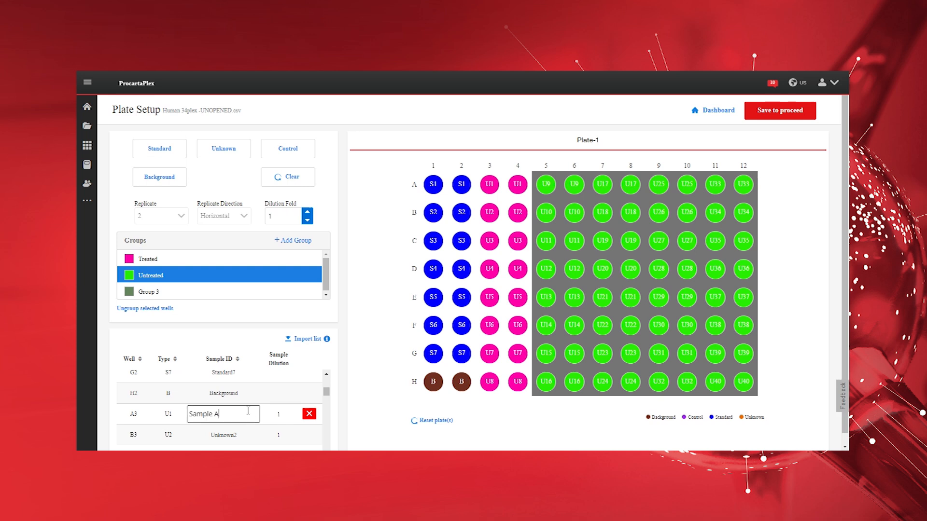
Import the sample IDs from the Sample List text file on the Desktop and check them in the well table.
left_click(305, 342)
left_click(119, 181)
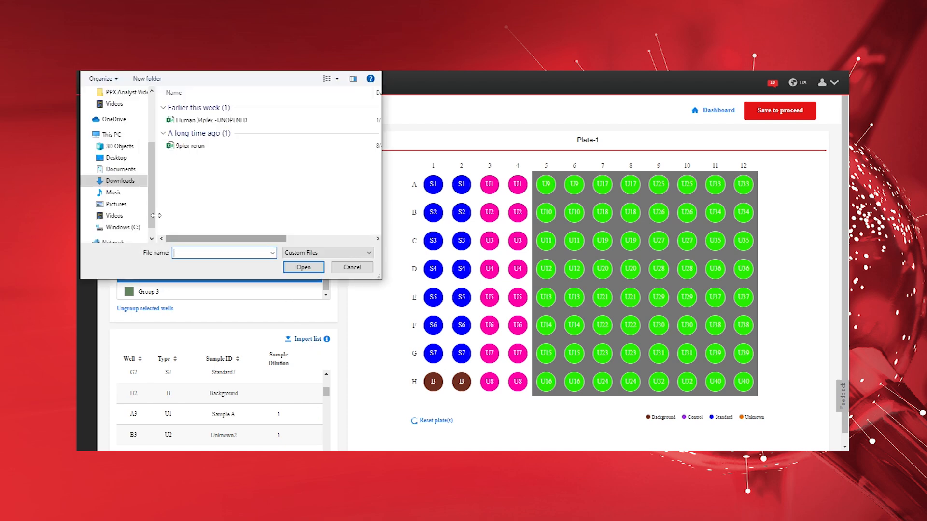
left_click(116, 158)
left_click(190, 117)
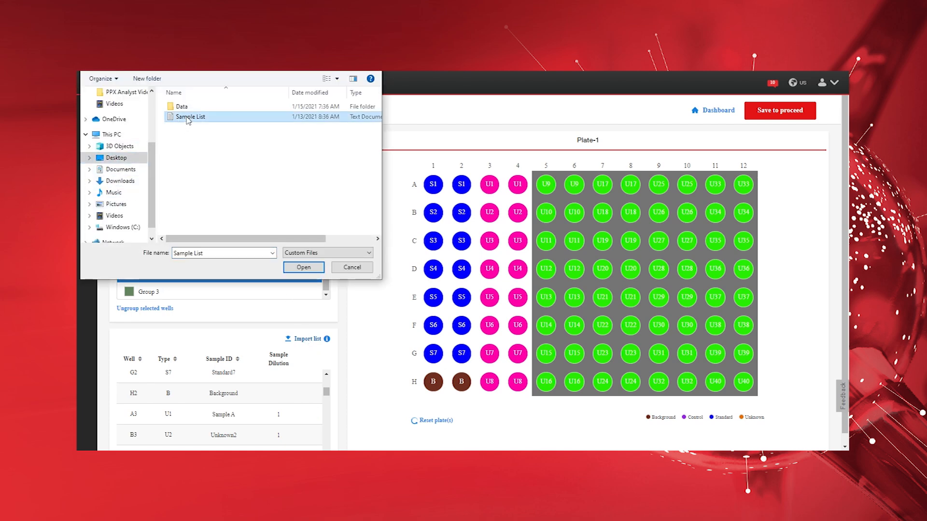
left_click(303, 269)
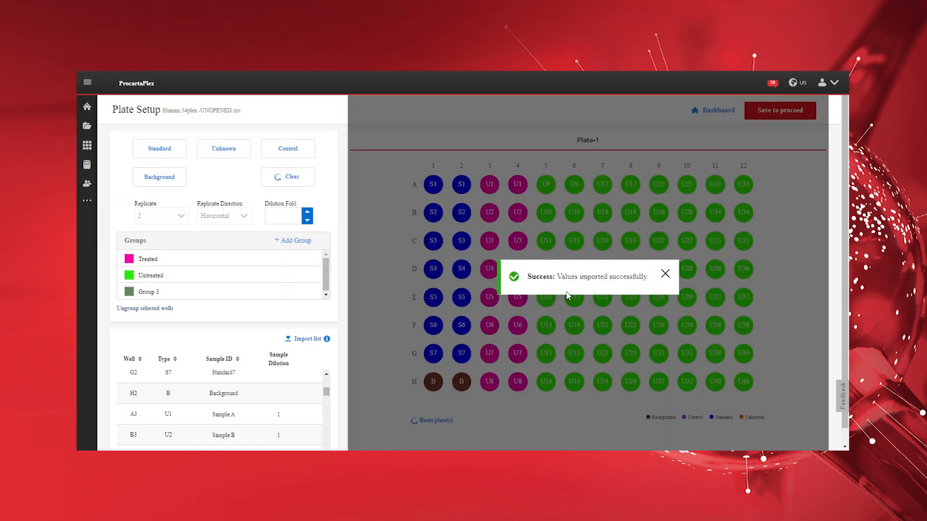
left_click(665, 274)
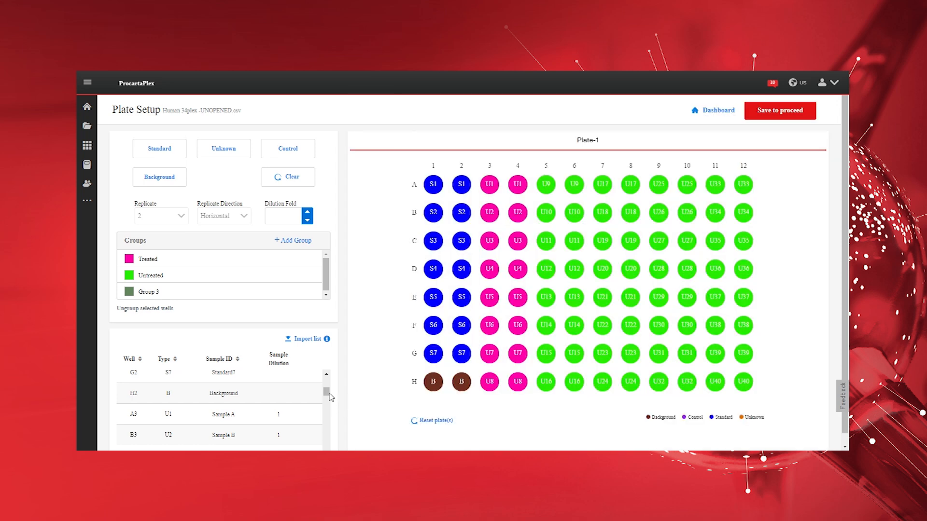
left_click_drag(326, 392, 328, 404)
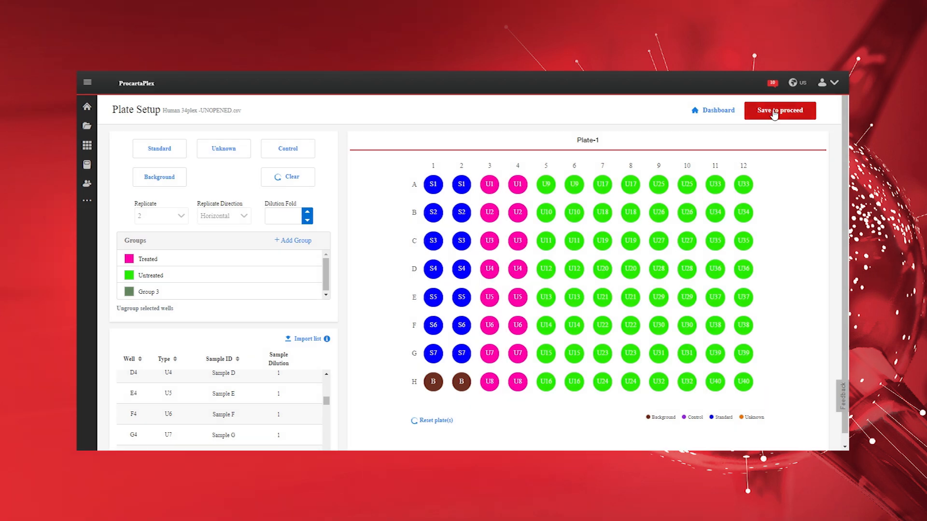
Save the plate setup and search the assay catalog numbers for EPX340.
left_click(774, 112)
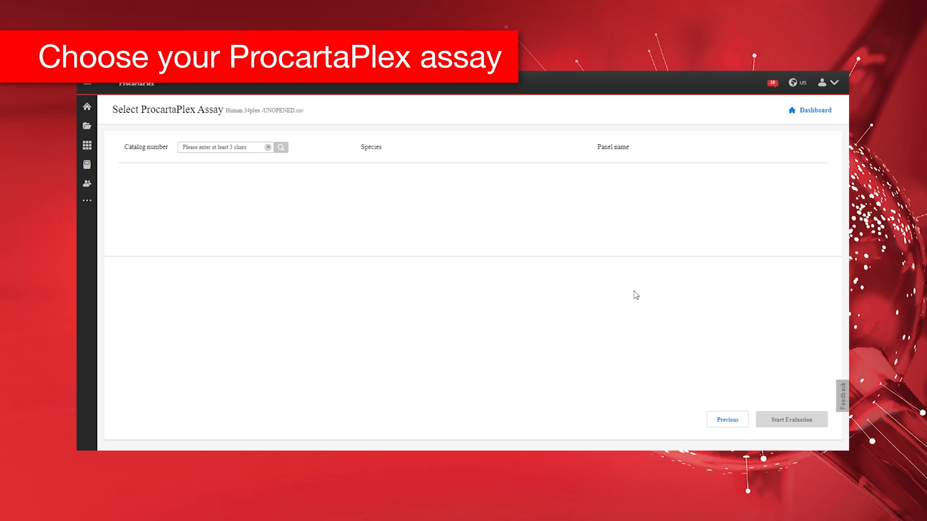
type("EPX340")
left_click(281, 147)
left_click(198, 162)
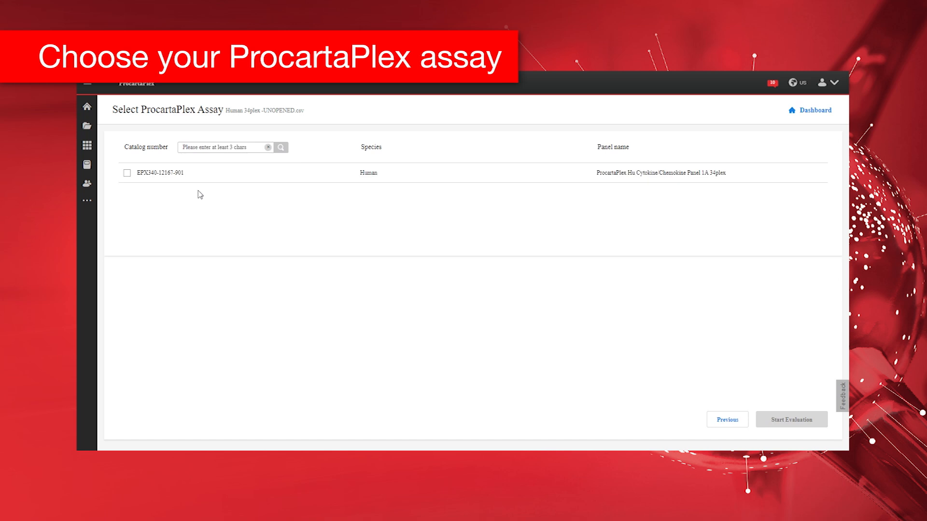
left_click(127, 172)
left_click(230, 345)
scroll(230, 344, "down", 3)
left_click(127, 332)
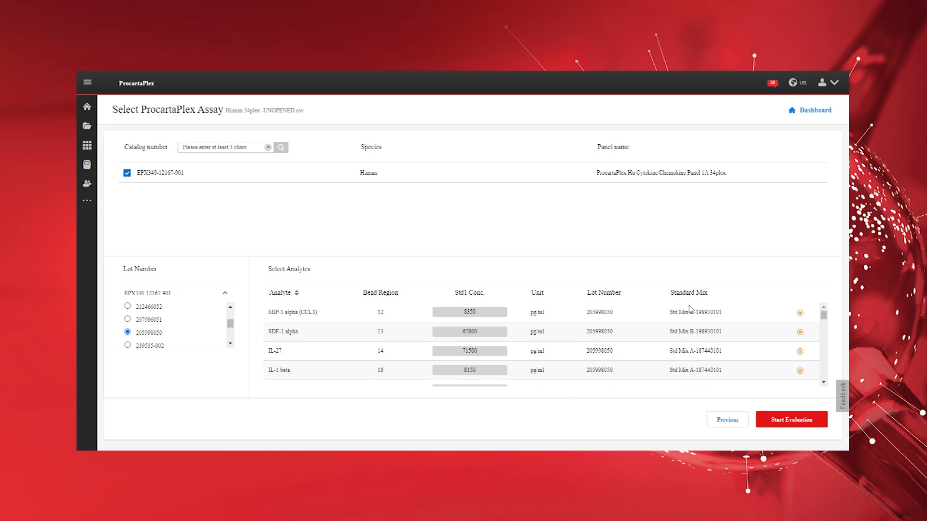
Start the evaluation, review the full list of matched analyte names and confirm it.
left_click(792, 420)
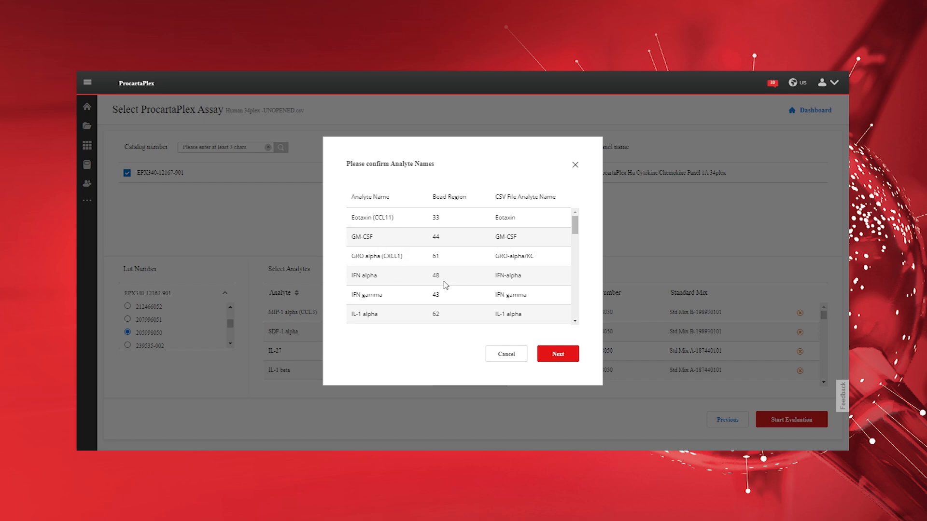
left_click_drag(575, 230, 565, 313)
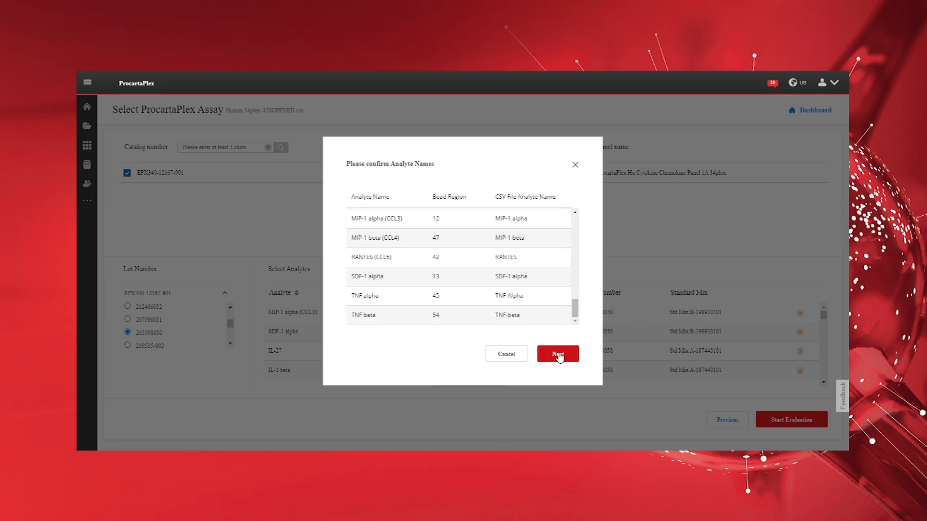
left_click(558, 356)
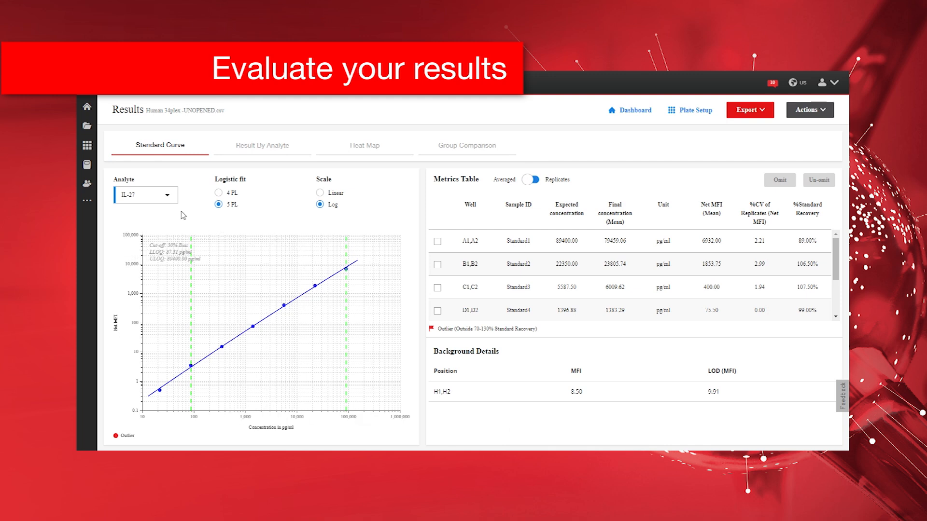
Display the standard curve of IL-17A (CTLA-8), followed by the one of IL-2.
left_click(167, 196)
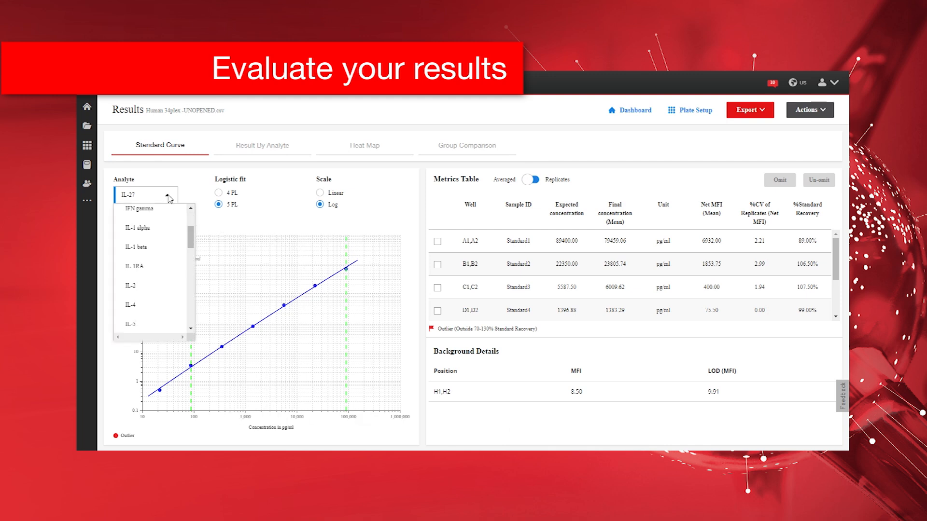
scroll(150, 251, "down", 3)
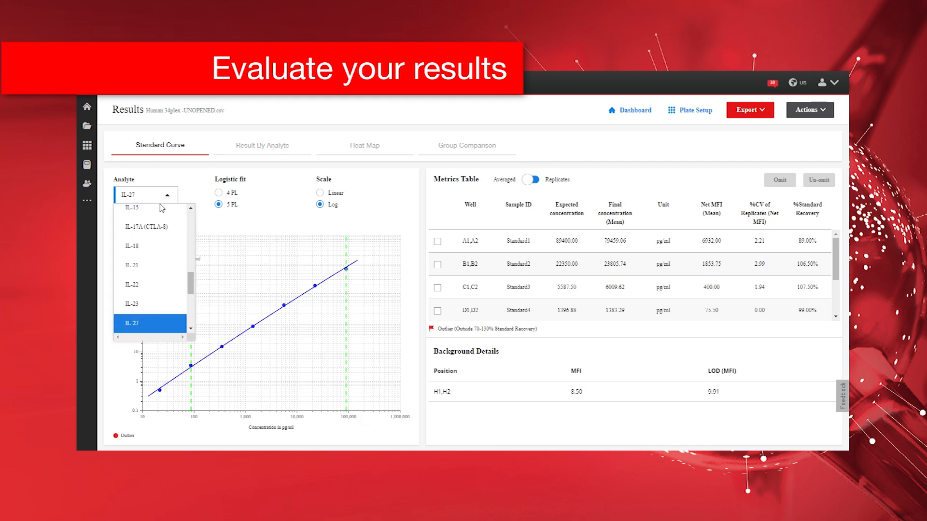
left_click(153, 231)
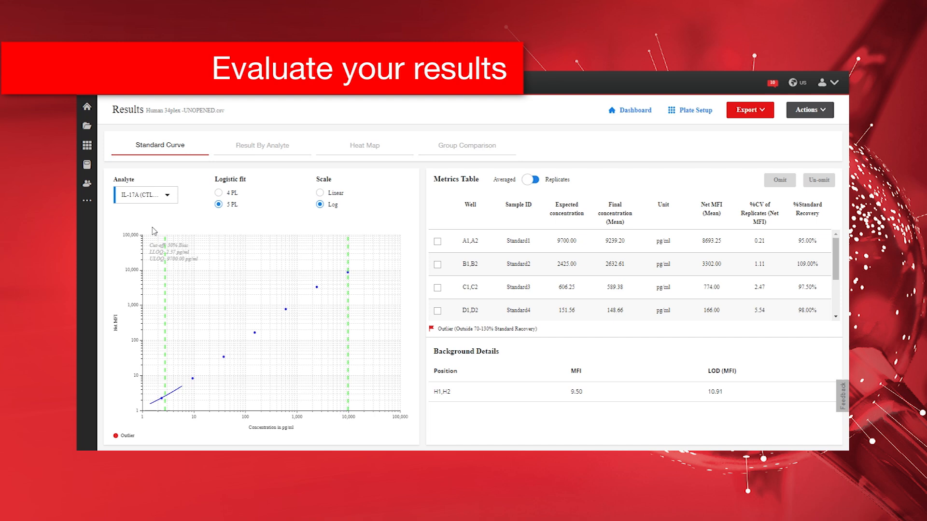
left_click(168, 195)
scroll(159, 251, "down", 3)
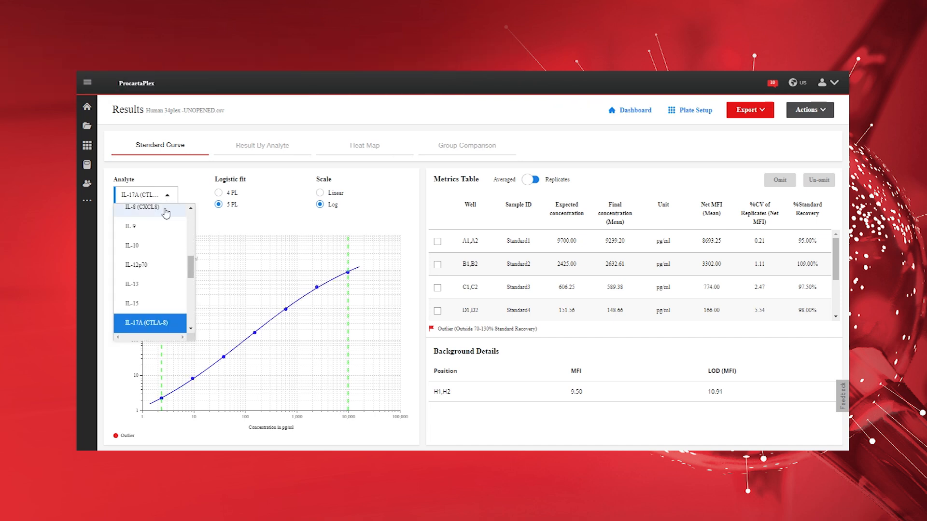
left_click_drag(191, 271, 190, 251)
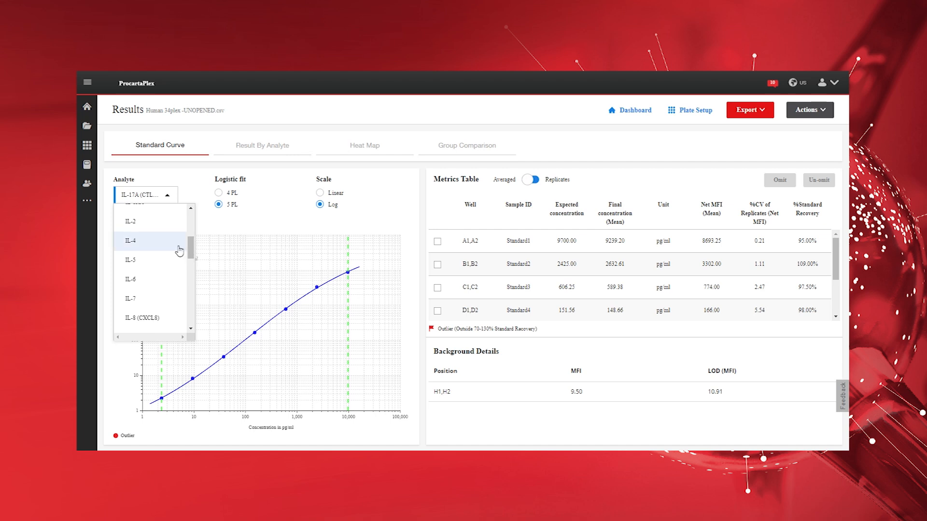
left_click(148, 227)
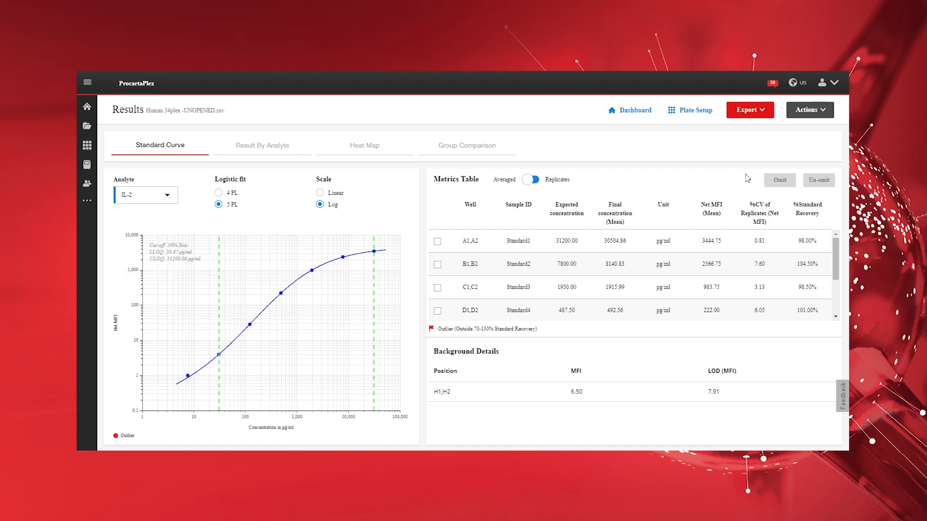
Review the flagging parameter options for standard curve points and unknown samples, and close them without applying.
left_click(823, 115)
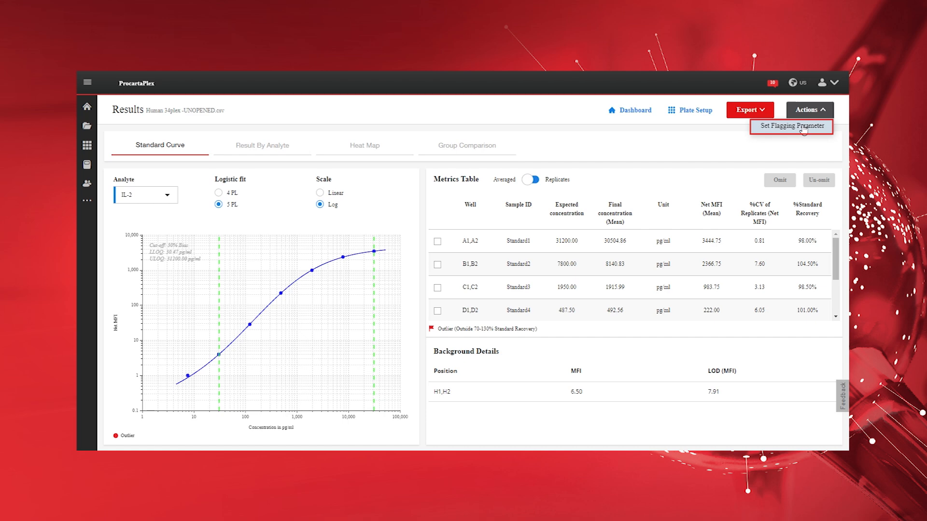
left_click(803, 127)
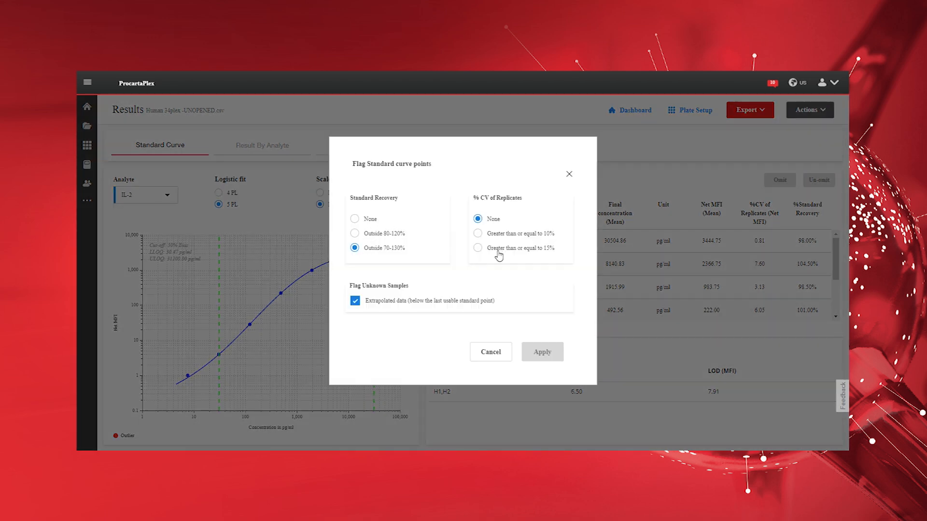
left_click(491, 353)
Compare the IL-2 standard curve with 4 PL and 5 PL fits and linear and log scales, ending on 5 PL and log.
left_click(219, 193)
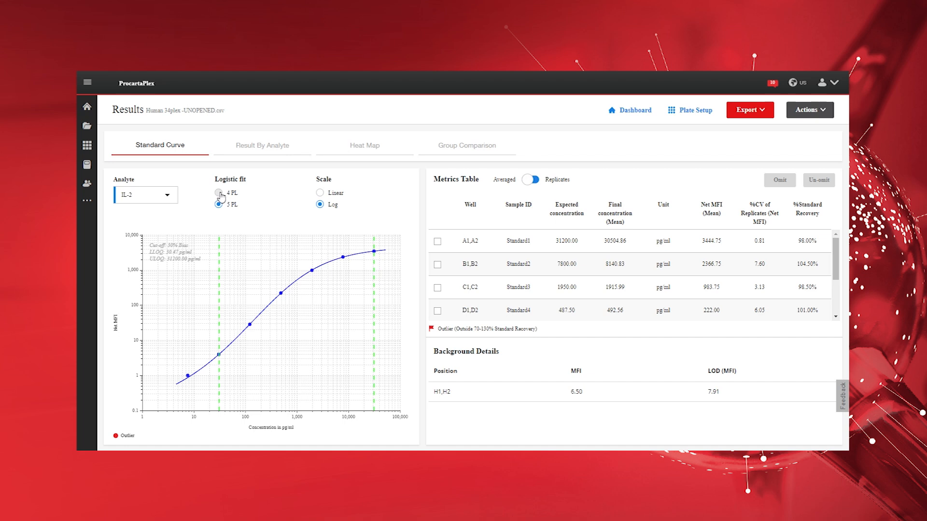
left_click(218, 204)
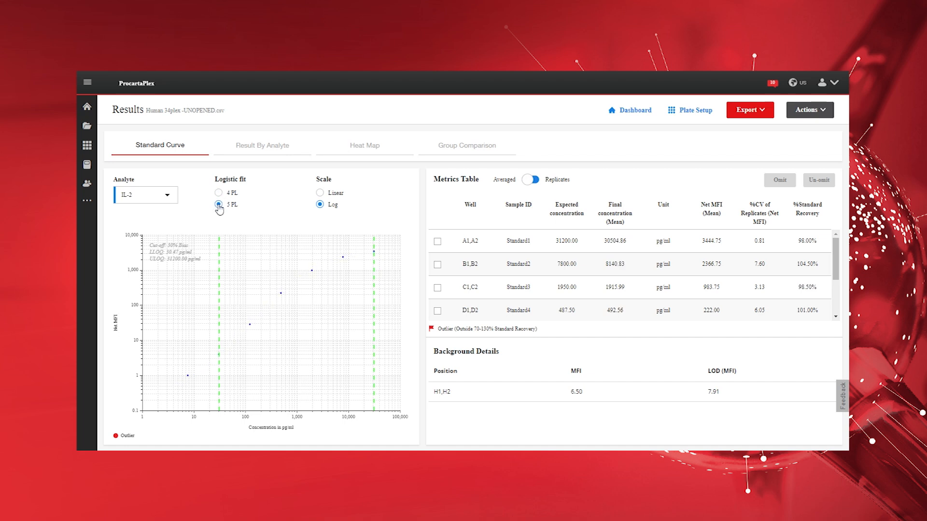
left_click(320, 193)
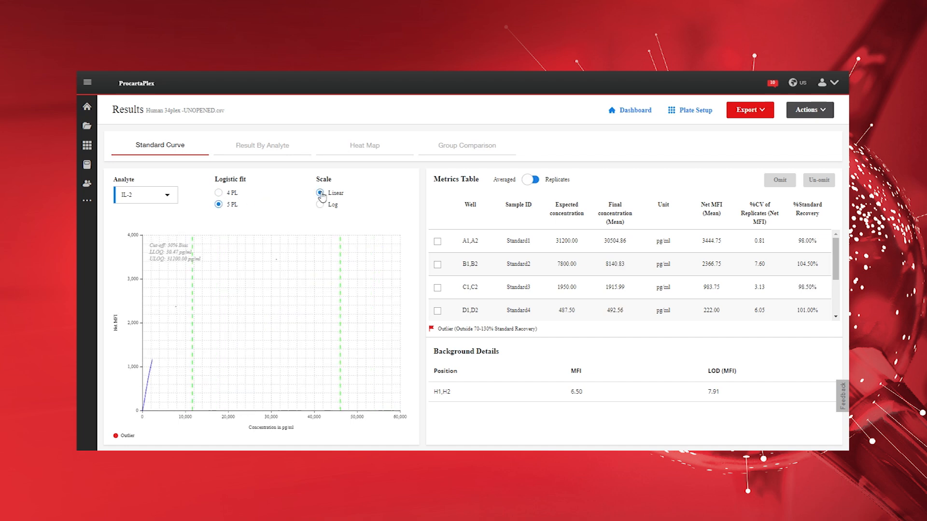
left_click(319, 204)
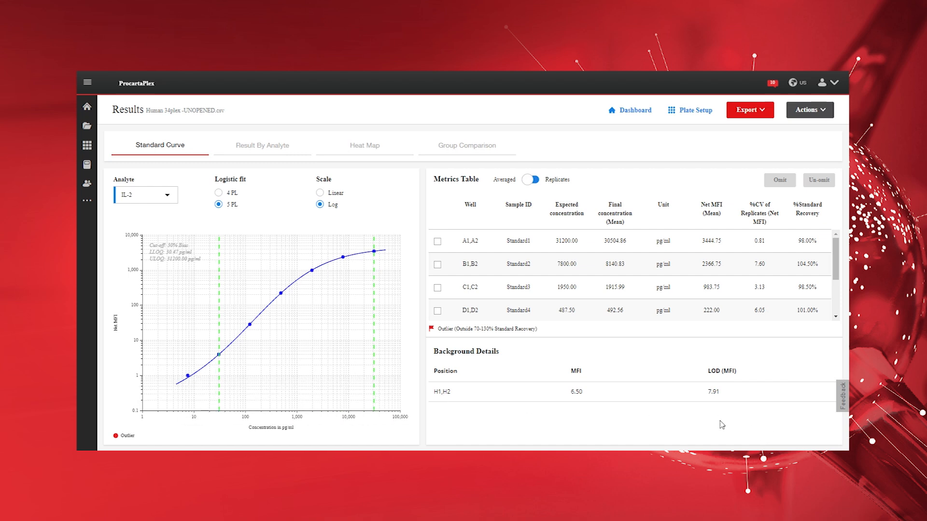
Omit the Standard7 point in wells G1,G2 from the IL-2 standard curve and inspect the lowest remaining point.
mouse_move(187, 377)
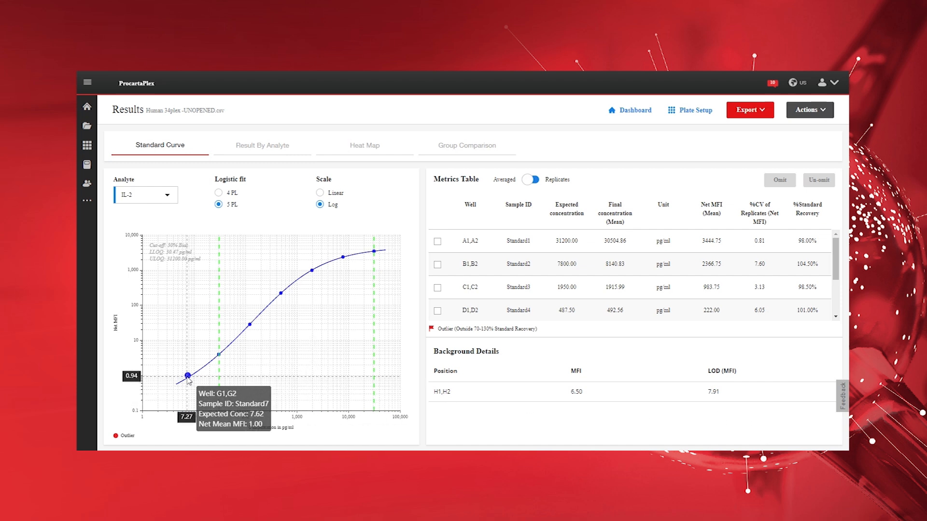
left_click_drag(836, 261, 836, 302)
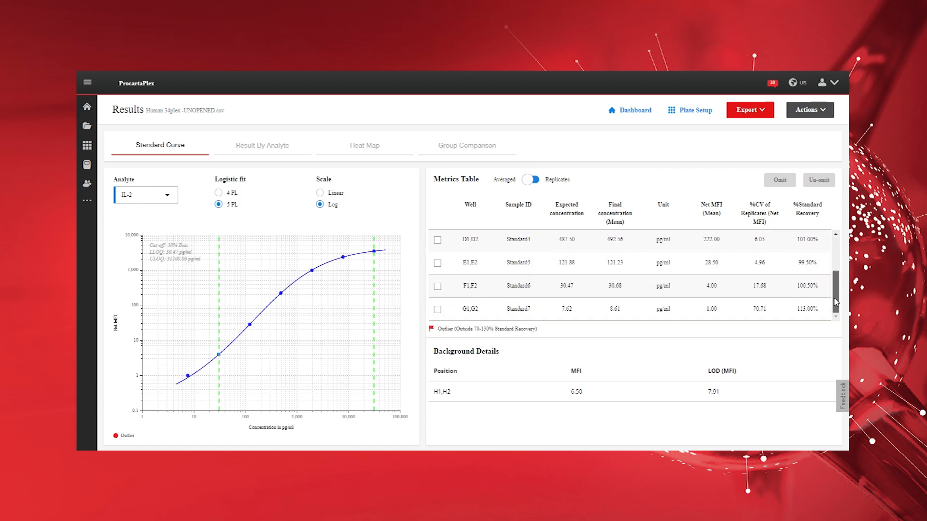
left_click(437, 310)
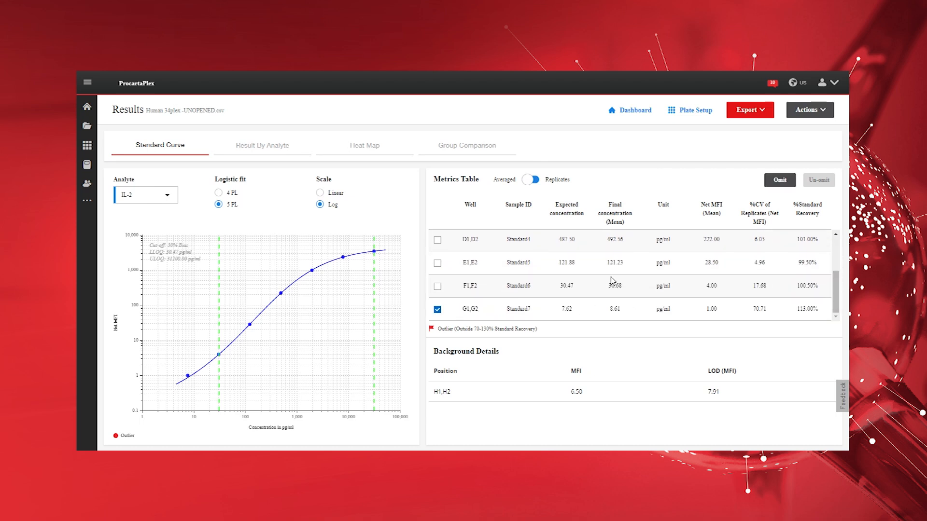
left_click(781, 182)
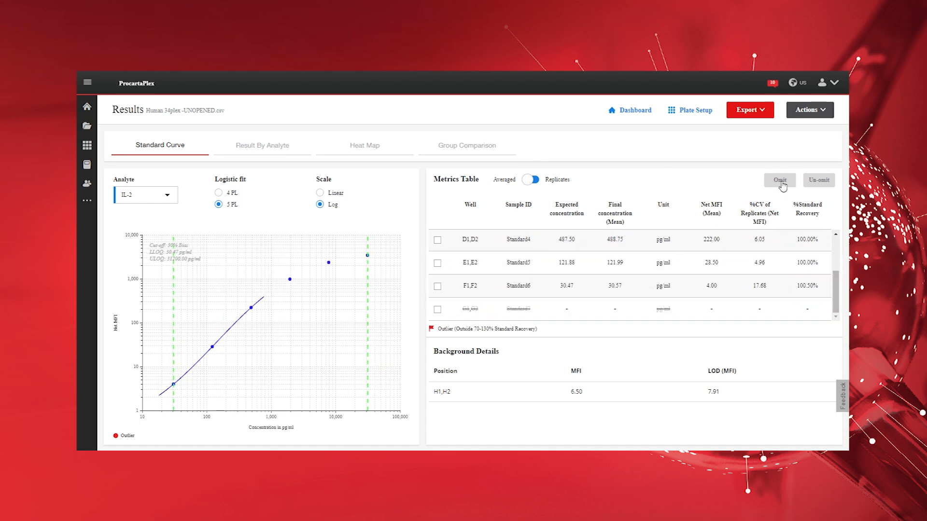
mouse_move(174, 389)
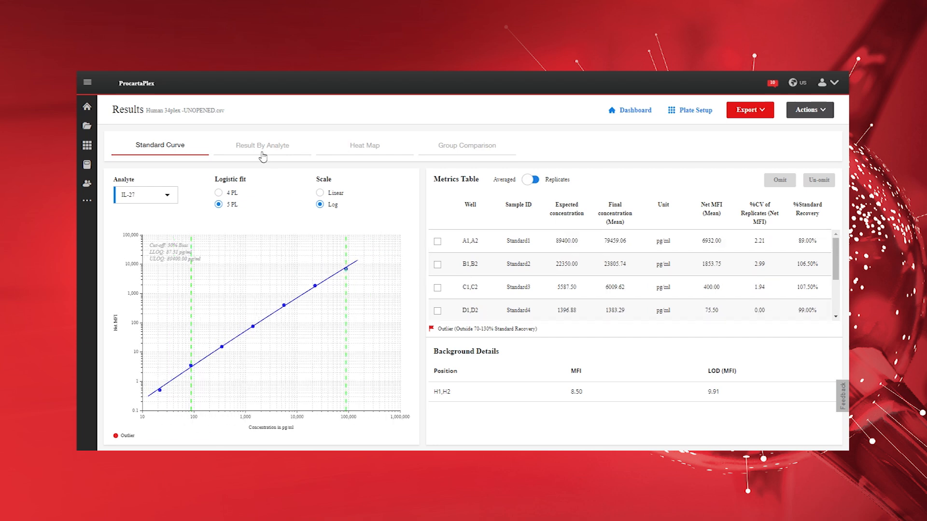
Display the results by analyte for IL-17A (CTLA-8) and inspect the sample points along its curve.
left_click(261, 147)
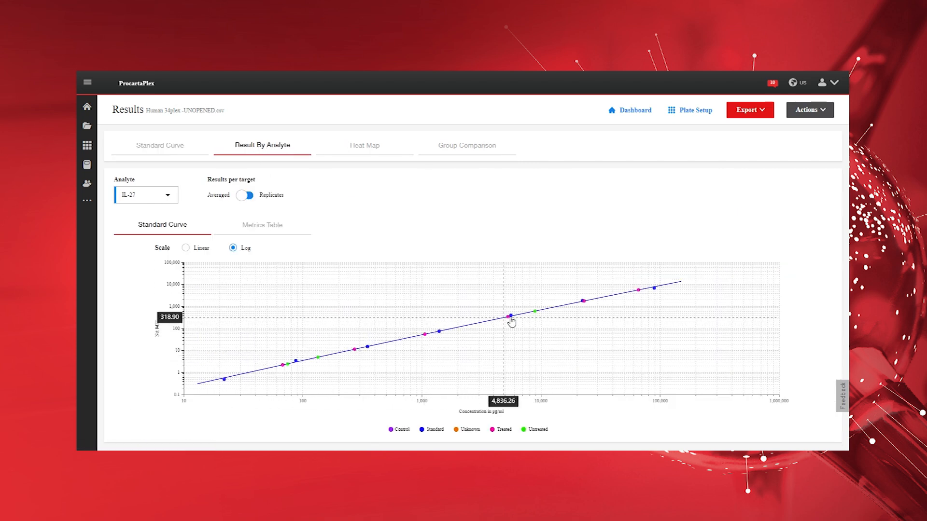
left_click(167, 197)
scroll(159, 216, "down", 5)
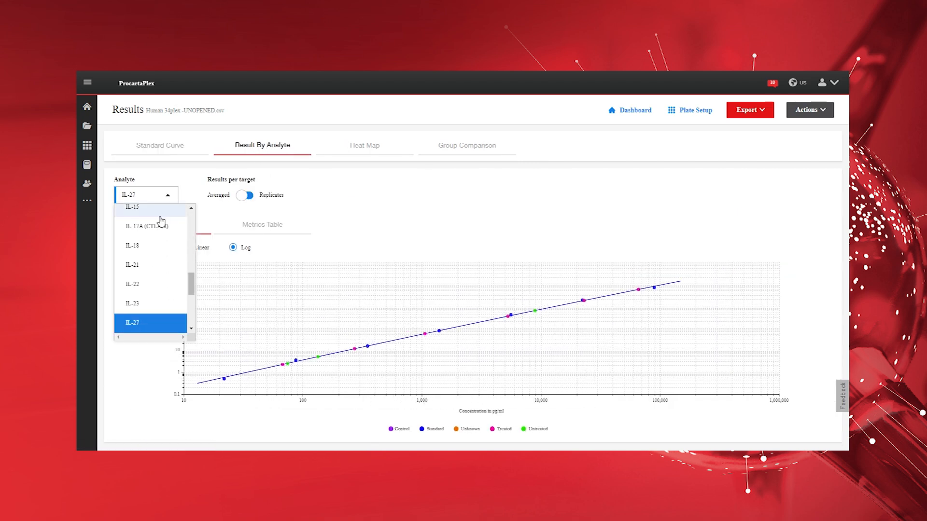
left_click(150, 228)
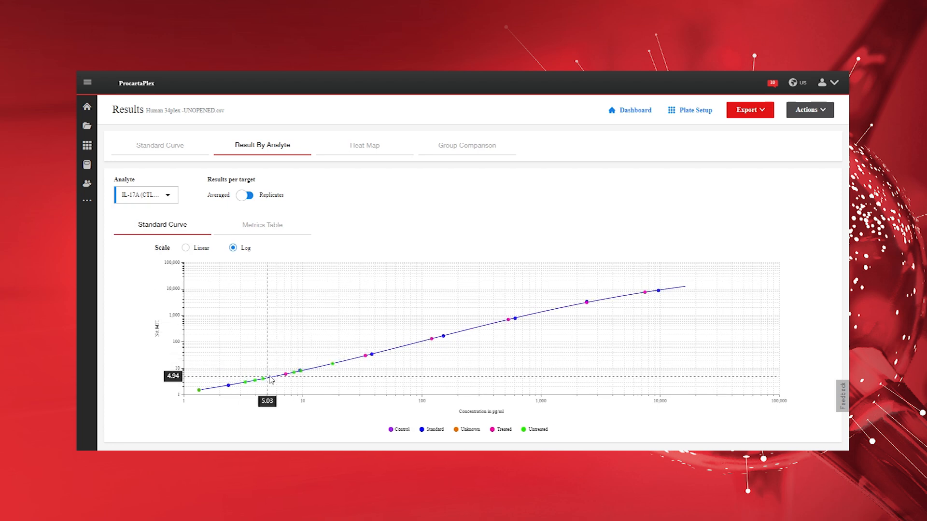
mouse_move(295, 380)
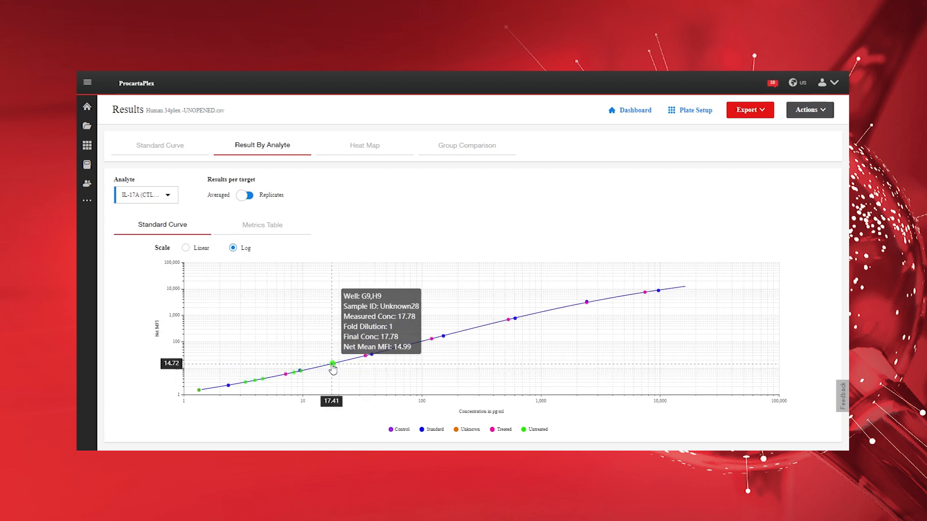
mouse_move(365, 357)
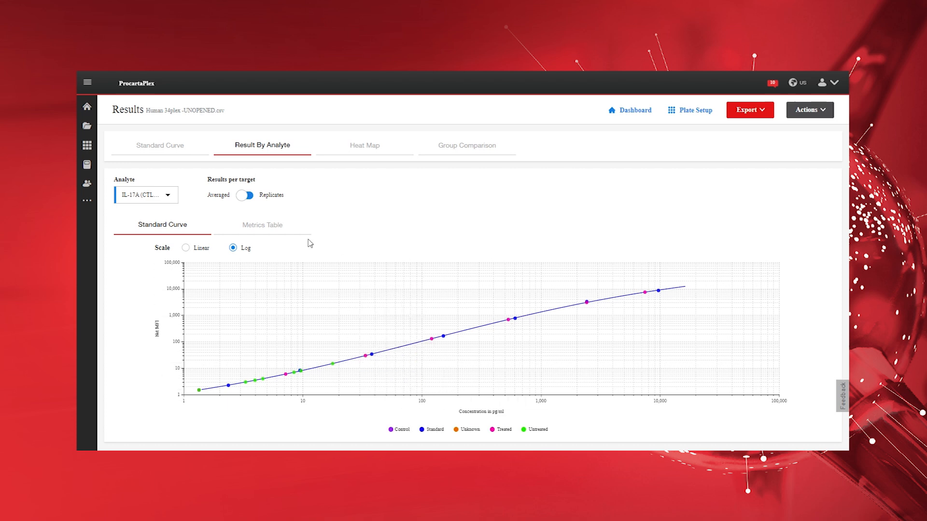
Display the IL-17A (CTLA-8) sample metrics, select Unknown1 in wells A3,A4 and clear the selection without omitting it.
left_click(259, 231)
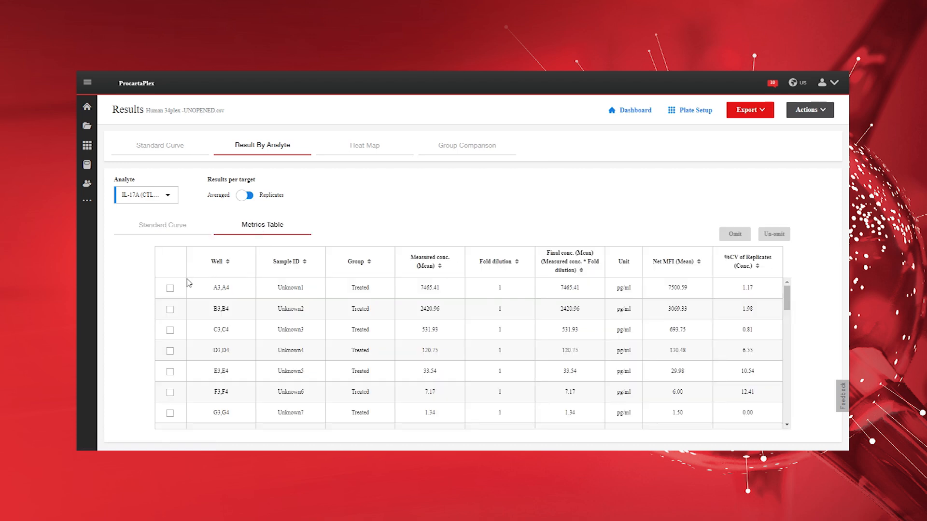
left_click(170, 290)
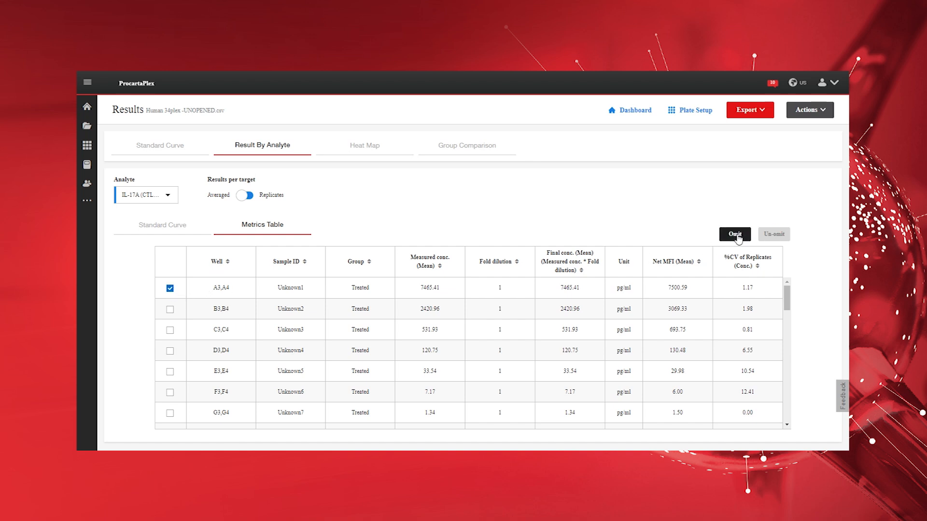
left_click(170, 288)
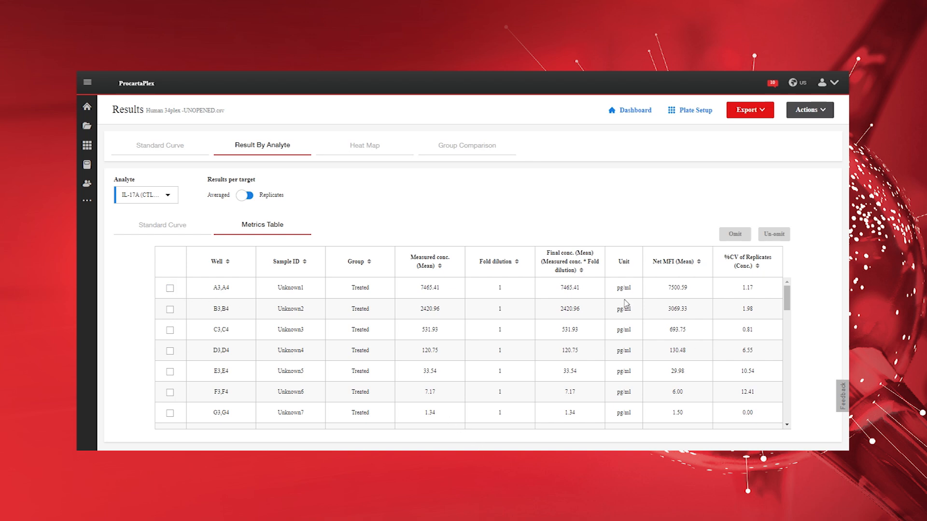
Display the plate heat map of final concentrations for the analyte IL-8 (CXCL8).
left_click(368, 154)
left_click(168, 196)
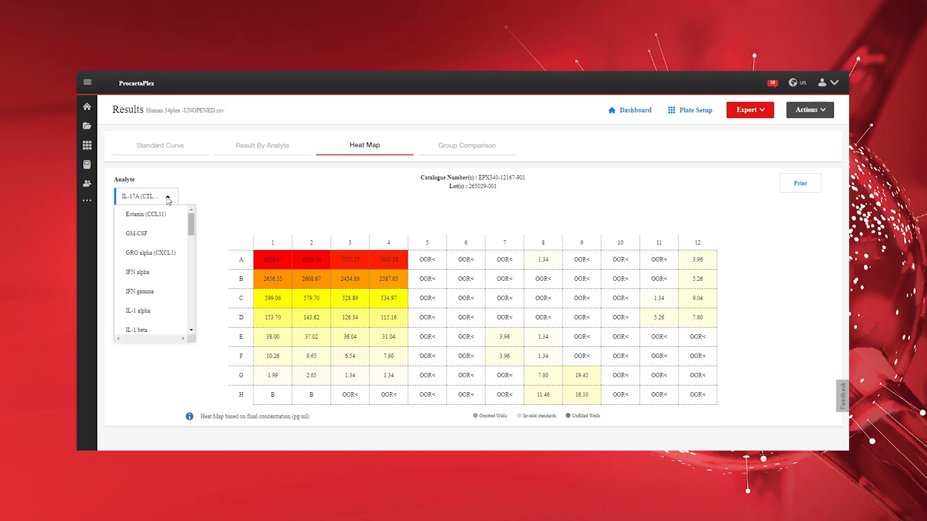
scroll(144, 280, "down", 2)
left_click(145, 321)
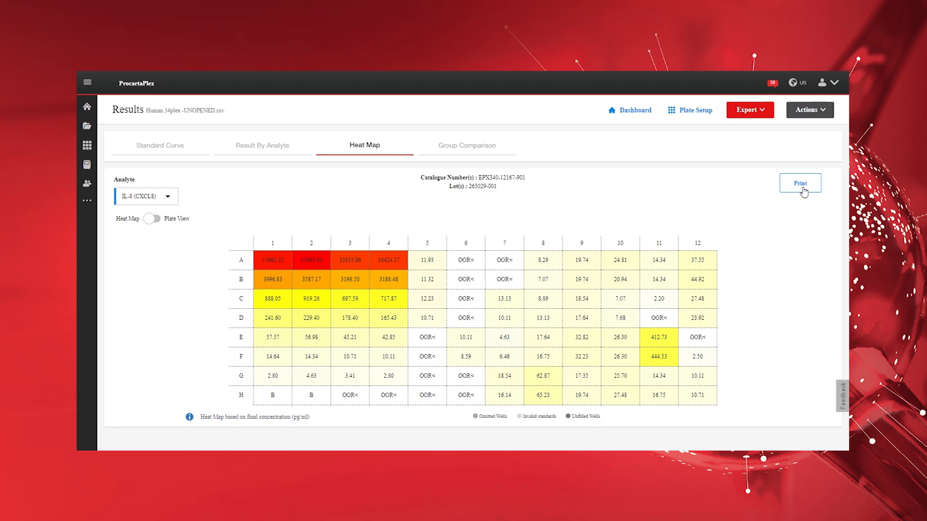
Display the comparison of the treated and untreated groups for GM-CSF, followed by the one for IFN gamma.
left_click(467, 151)
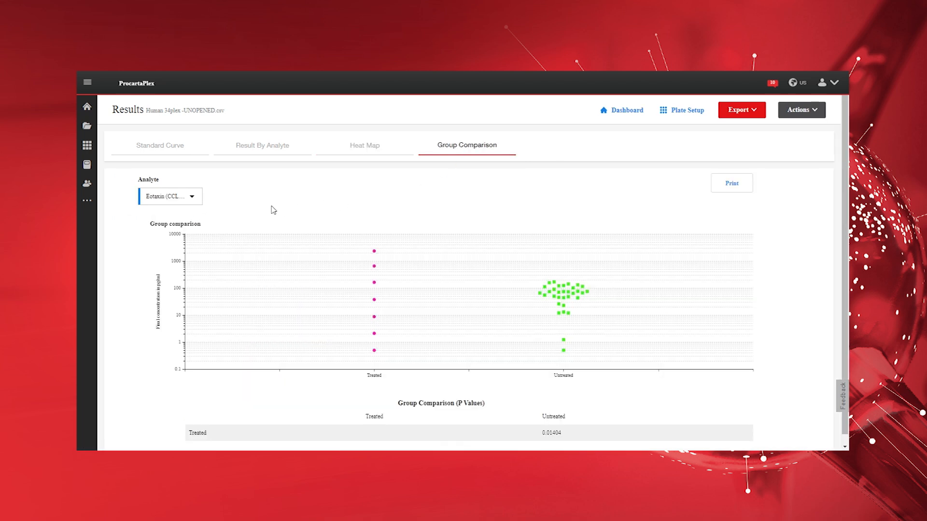
left_click(193, 199)
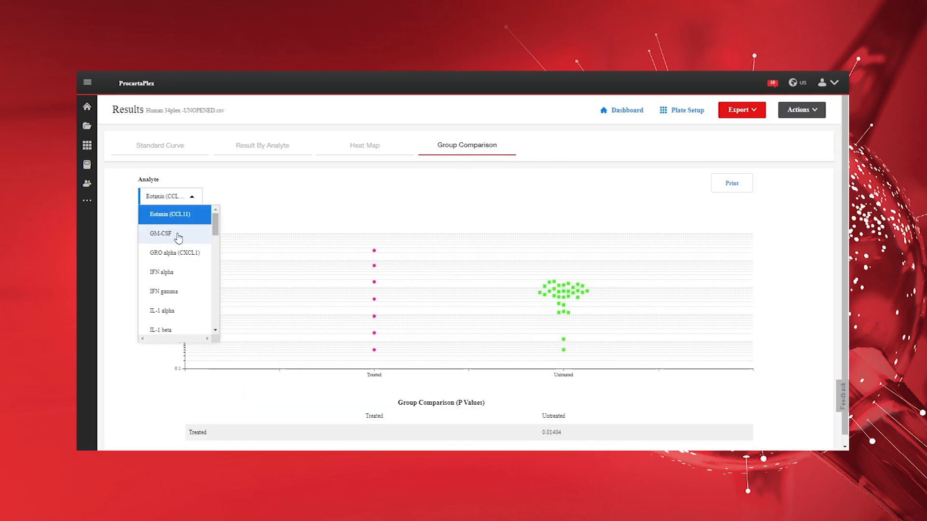
left_click(178, 238)
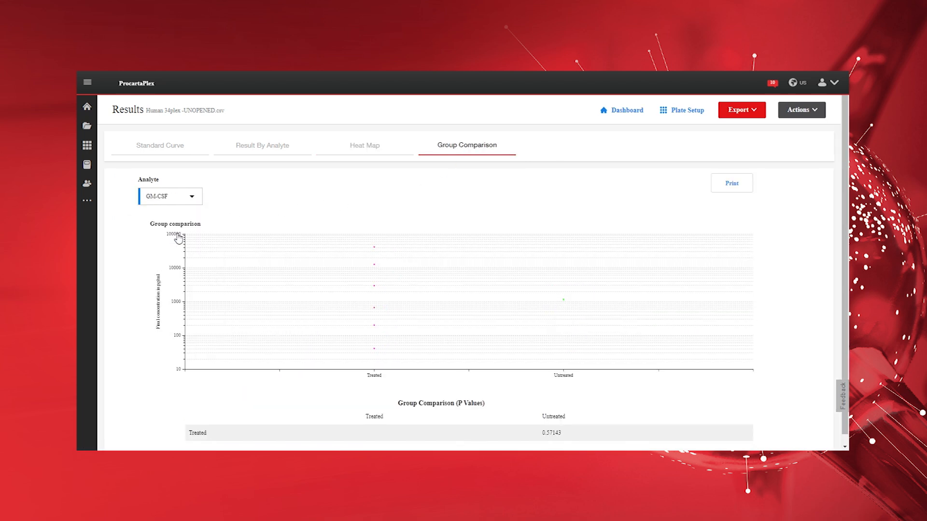
left_click(192, 198)
left_click(177, 292)
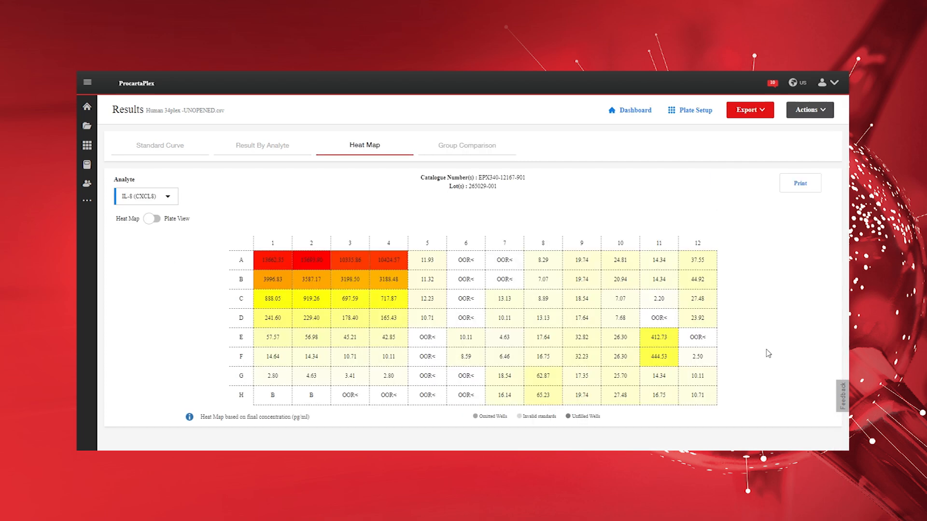
Review the well and group assignments in the plate setup and return to the results.
left_click(685, 111)
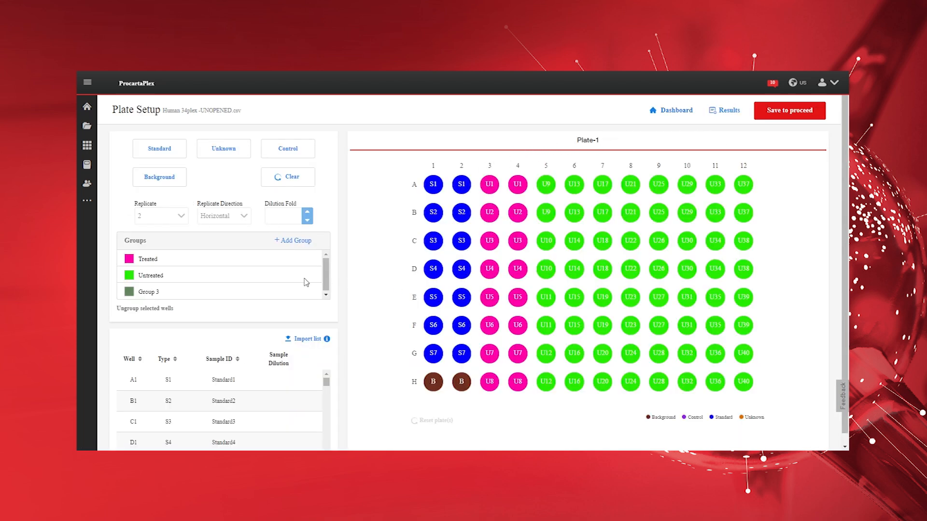
left_click(729, 115)
Export the results and display the Final Concentration sheet of the exported Excel workbook.
left_click(756, 112)
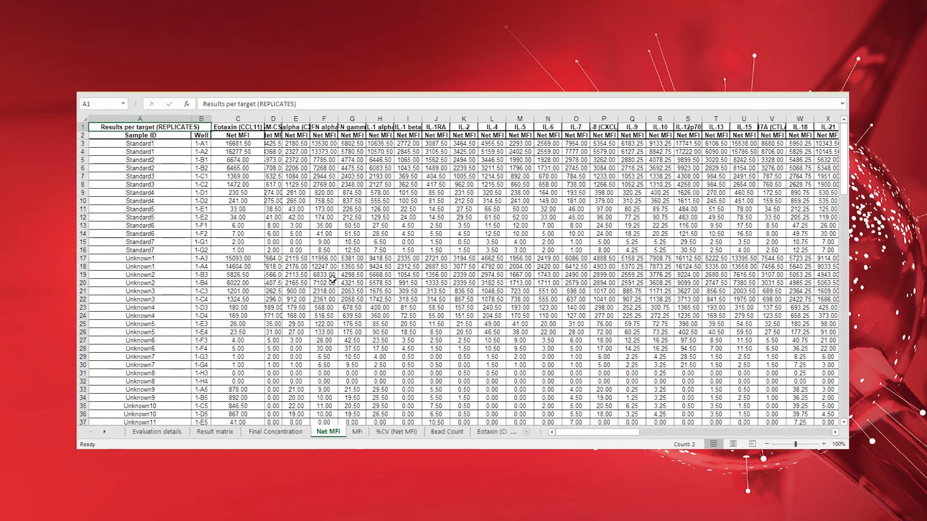
left_click(277, 433)
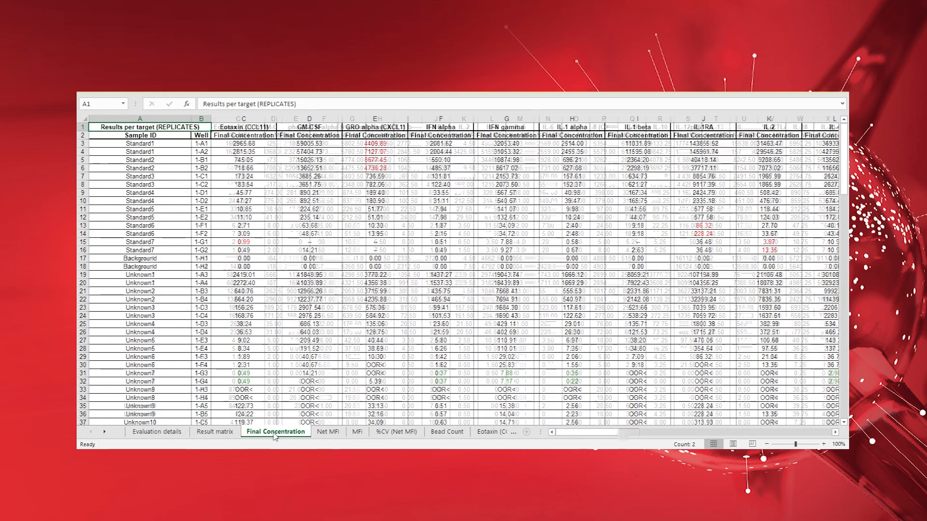